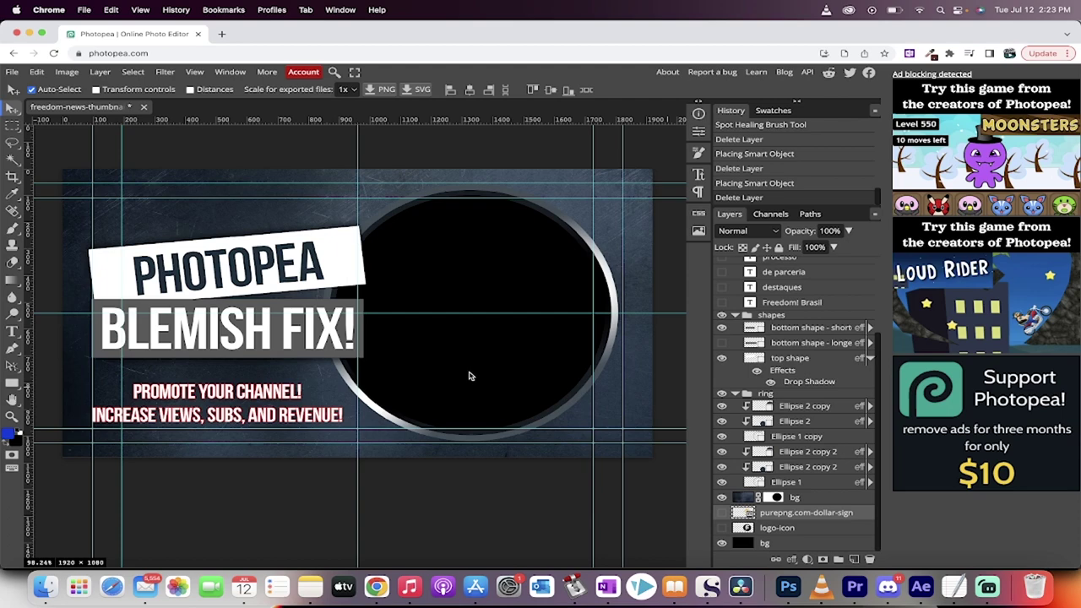
Drop the Acne-Test portrait into the thumbnail, move it into the black circle and enlarge it to fill the ring.
scroll(471, 376, "down", 1)
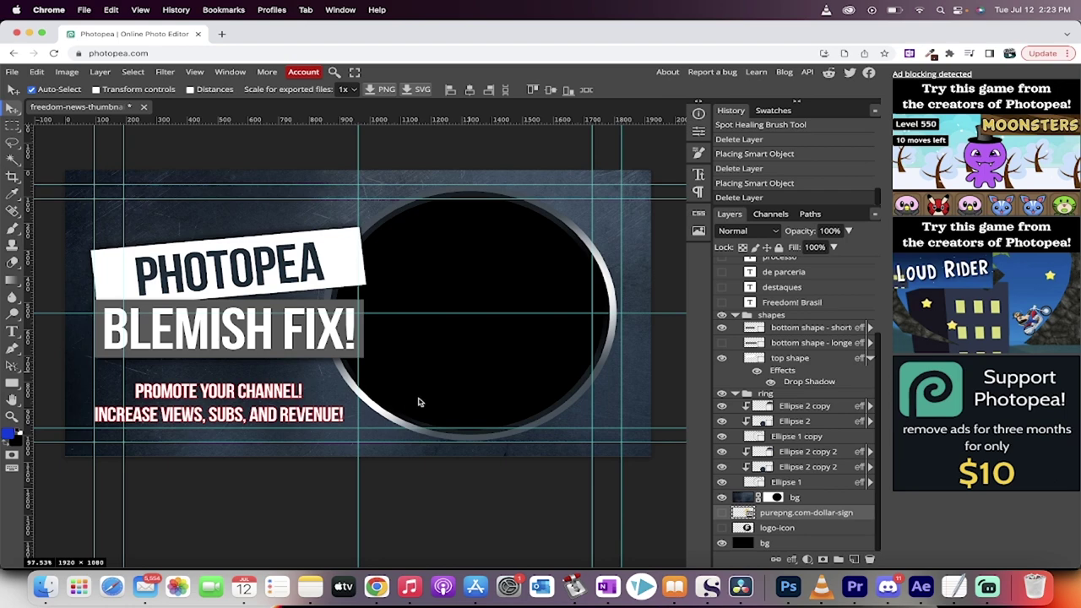
left_click(45, 587)
left_click_drag(637, 338, 483, 283)
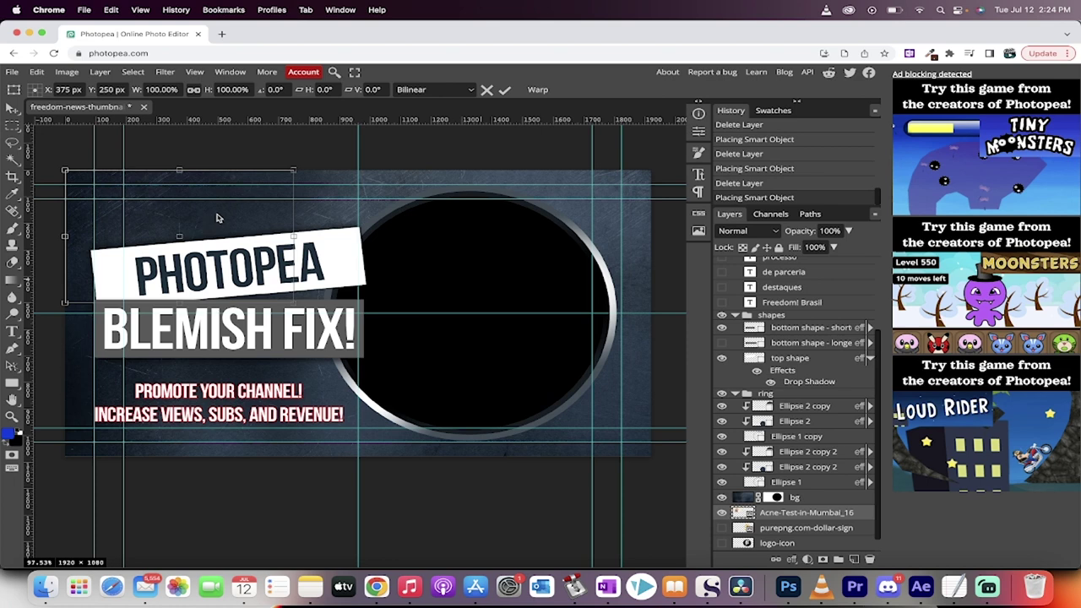
left_click_drag(216, 218, 504, 305)
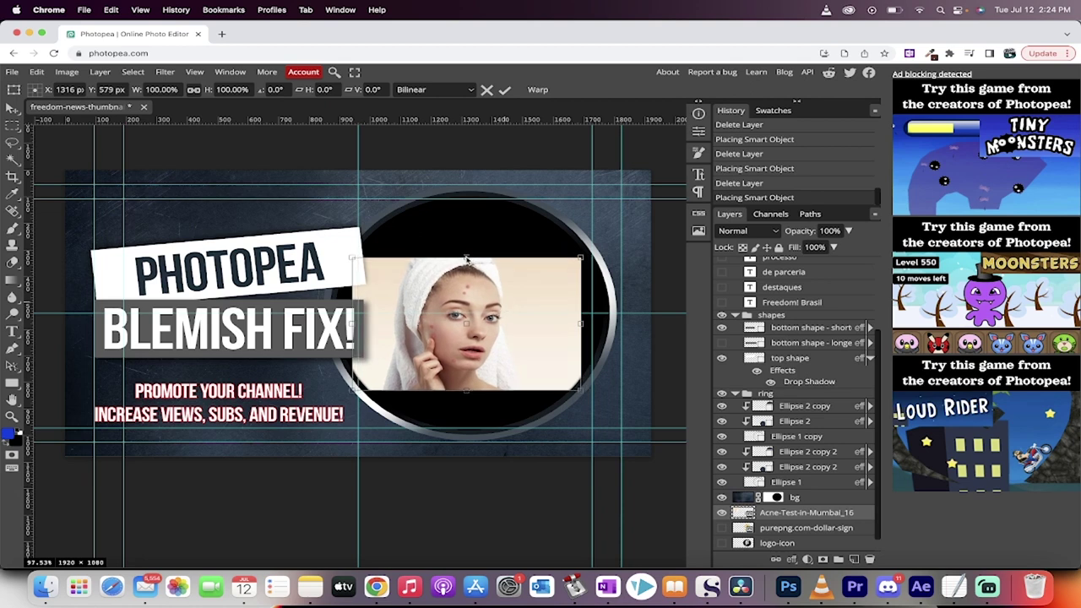
left_click_drag(466, 258, 519, 297)
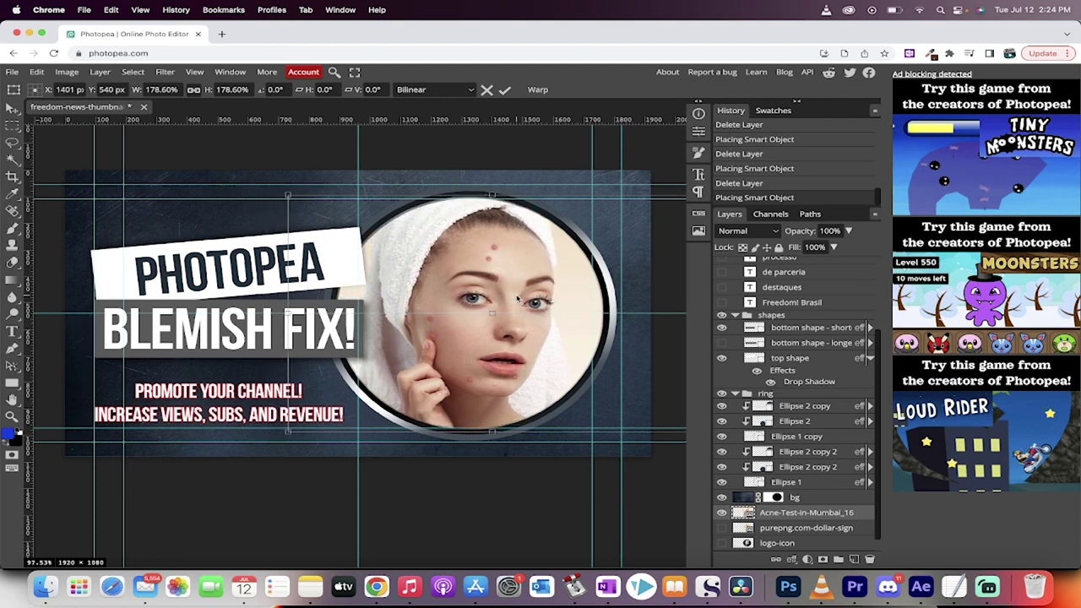
key("Return")
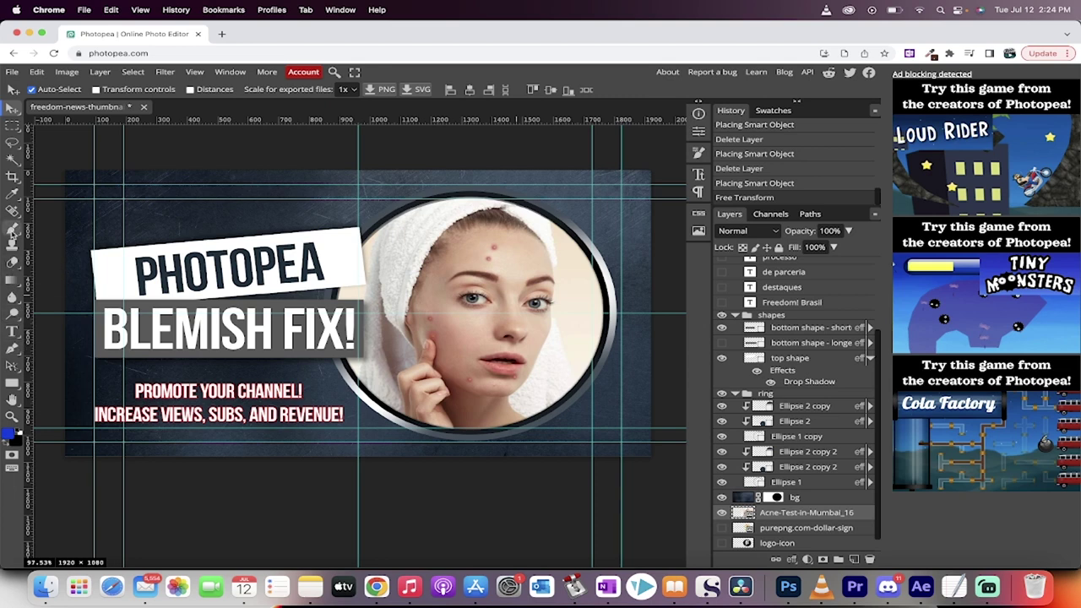
Choose the Spot Healing Brush from the healing tools and zoom in on the forehead pimple.
left_click(12, 229)
left_click(13, 260)
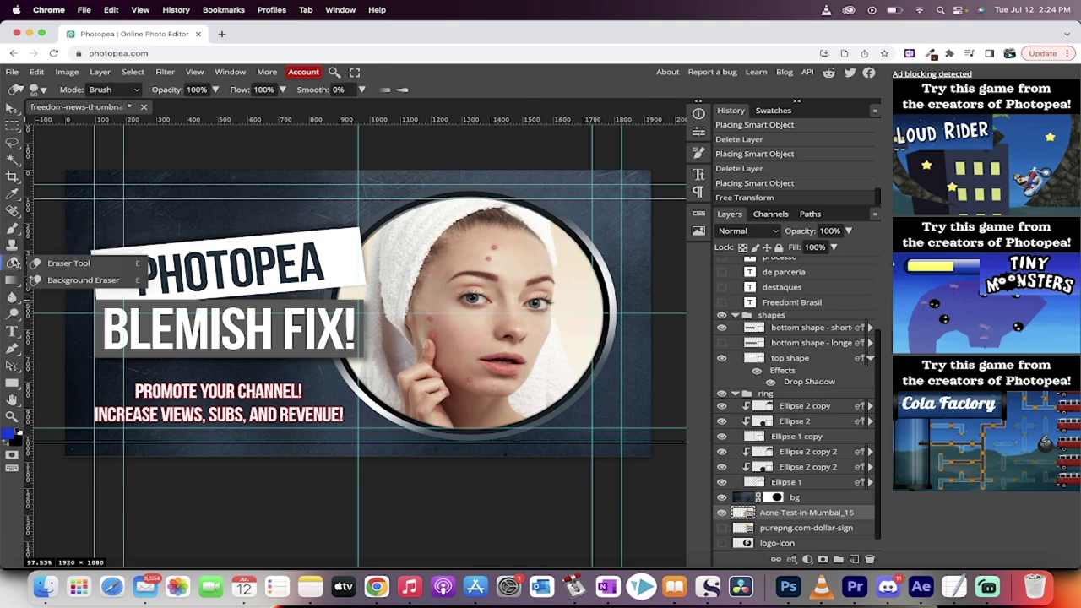
left_click(12, 211)
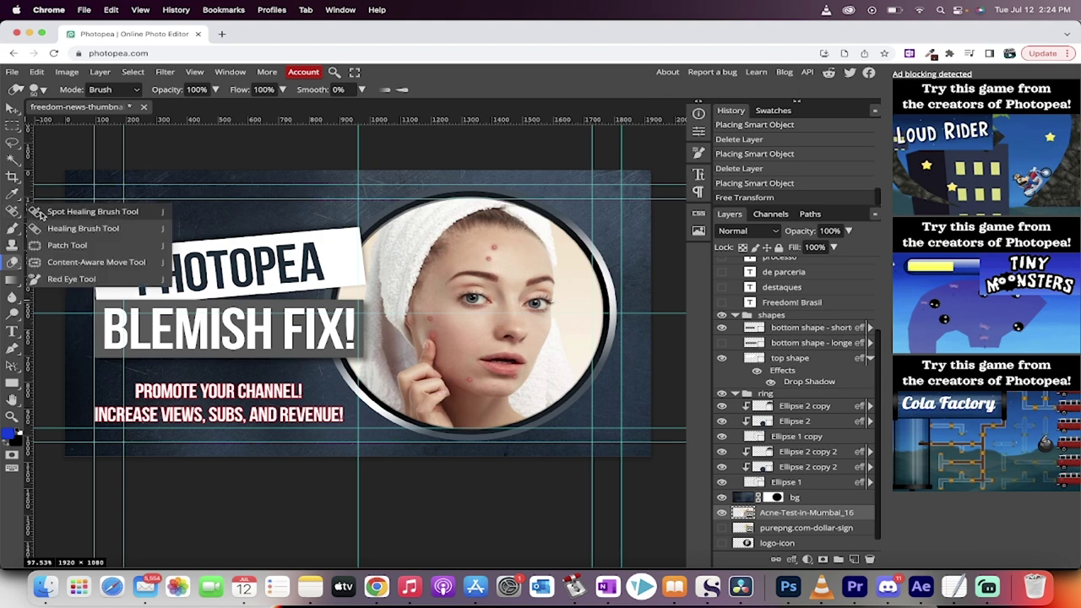
left_click(47, 215)
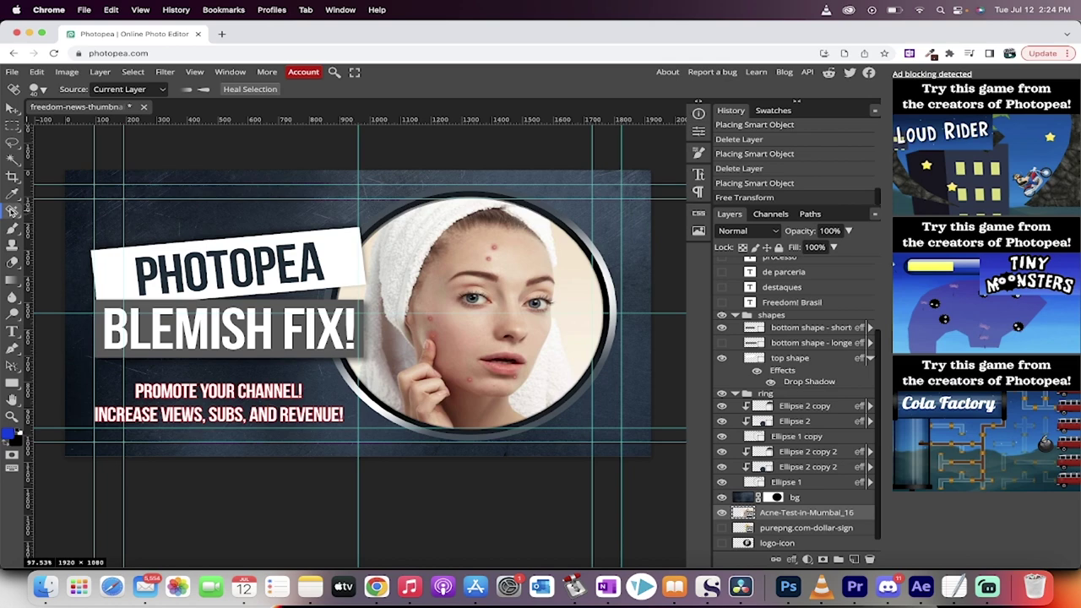
scroll(494, 212, "up", 5)
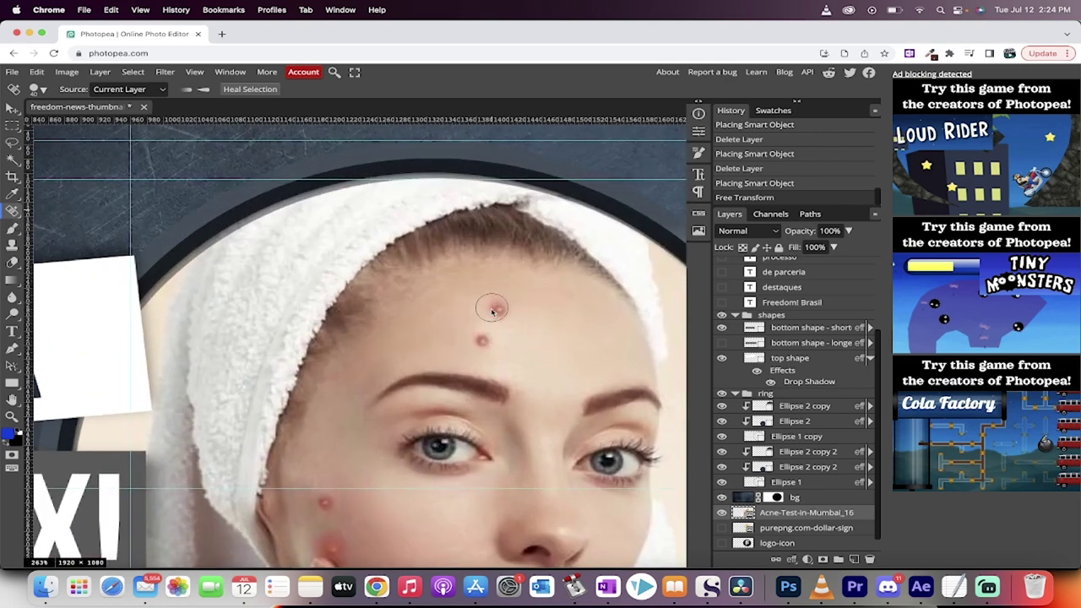
scroll(493, 314, "down", 2)
scroll(492, 315, "down", 1)
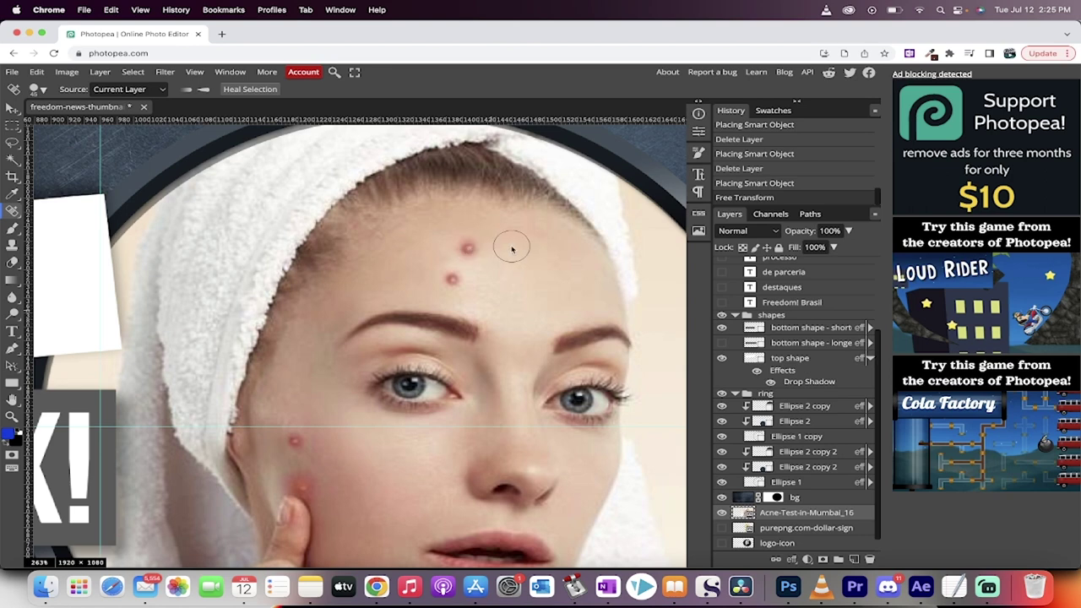
Rasterize the Acne-Test-in-Mumbai_16 layer, convert it to a smart object, then rasterize it again.
left_click(467, 251)
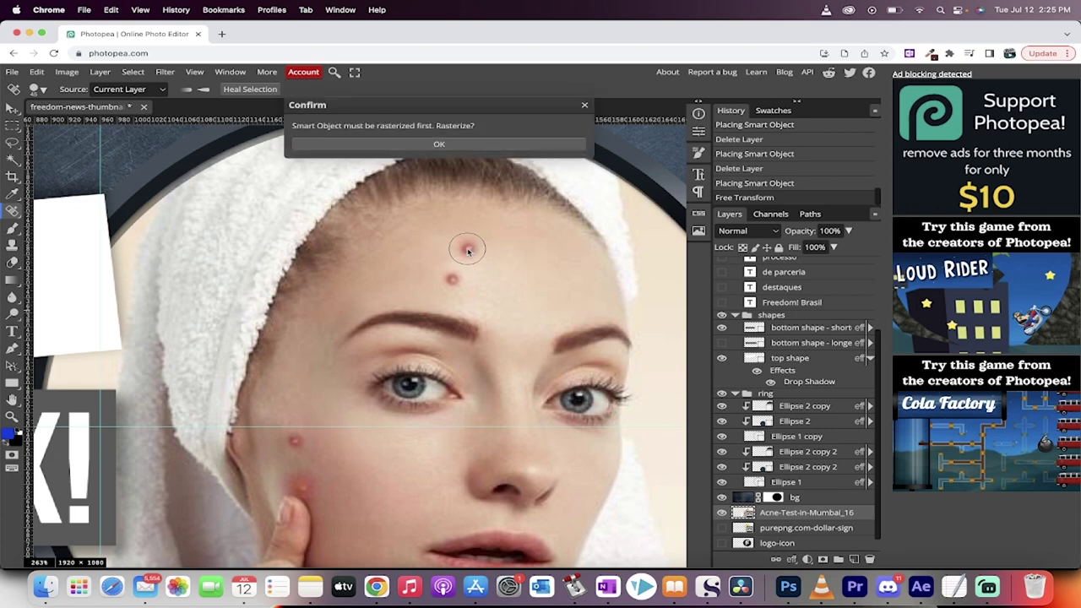
left_click(439, 144)
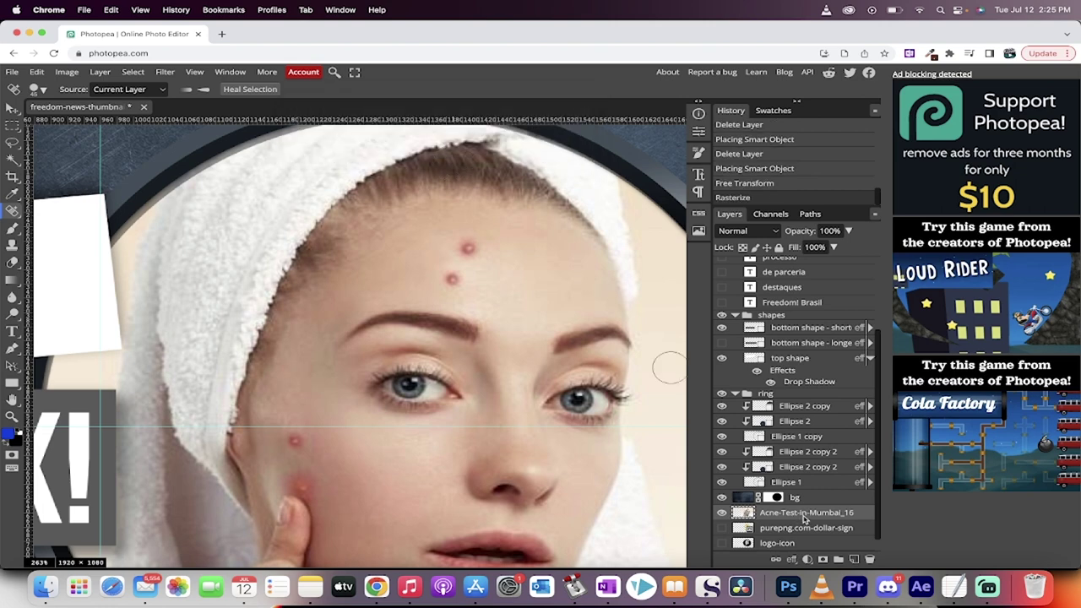
right_click(815, 518)
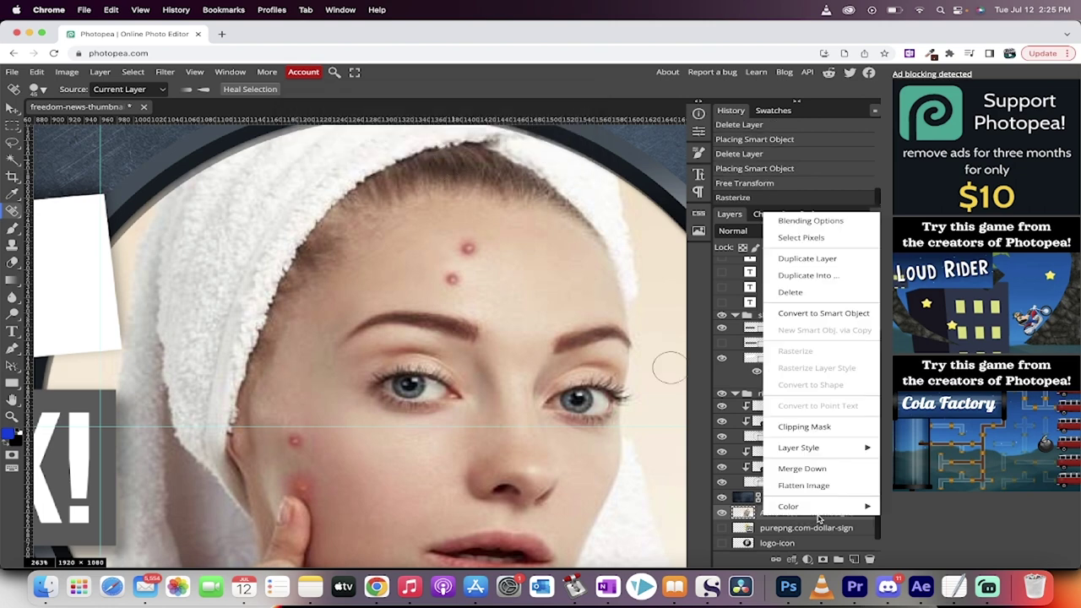
left_click(823, 313)
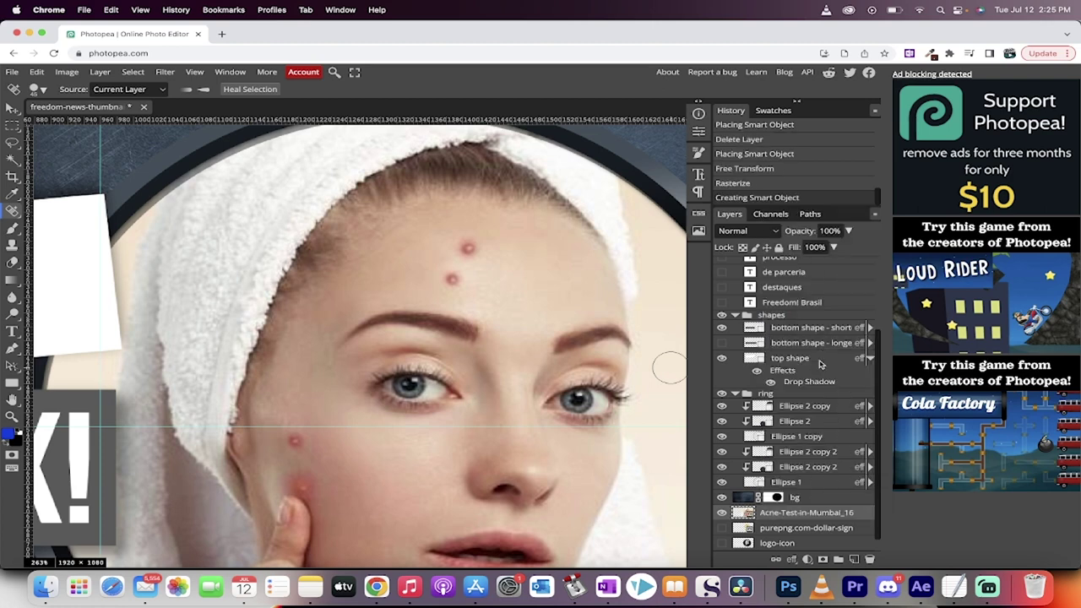
right_click(809, 518)
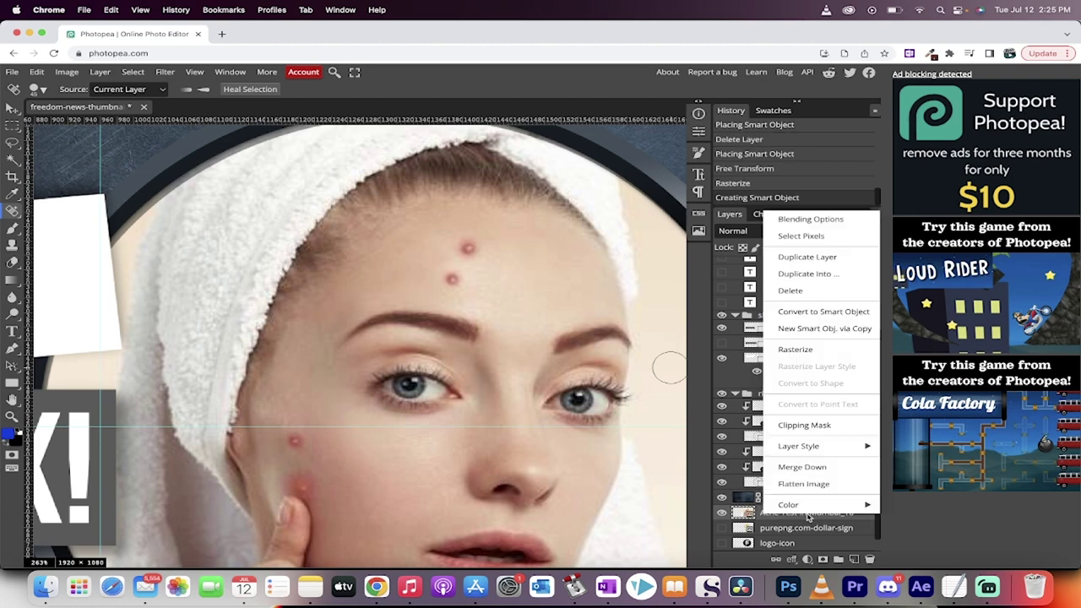
left_click(813, 354)
scroll(493, 261, "up", 2)
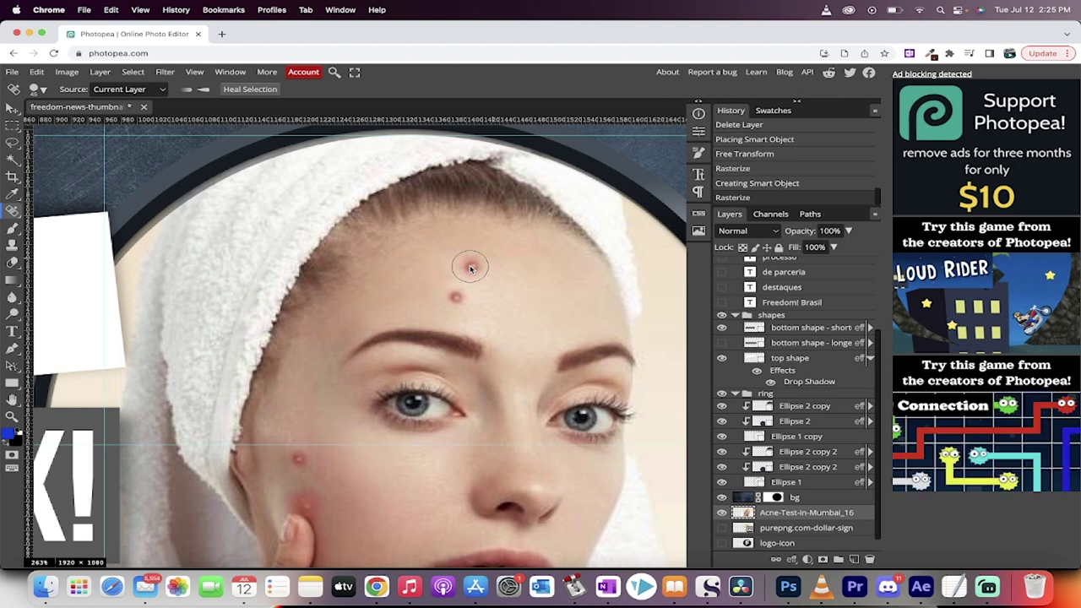
Spot-heal the upper and lower forehead pimples, then undo both fixes with Cmd+Z.
left_click(471, 269)
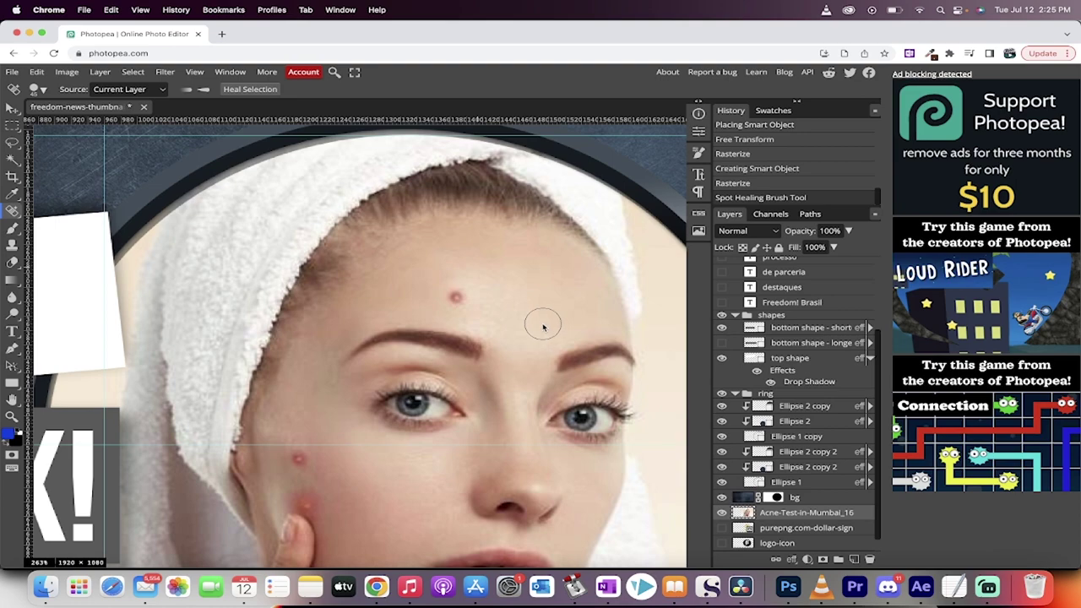
left_click(456, 295)
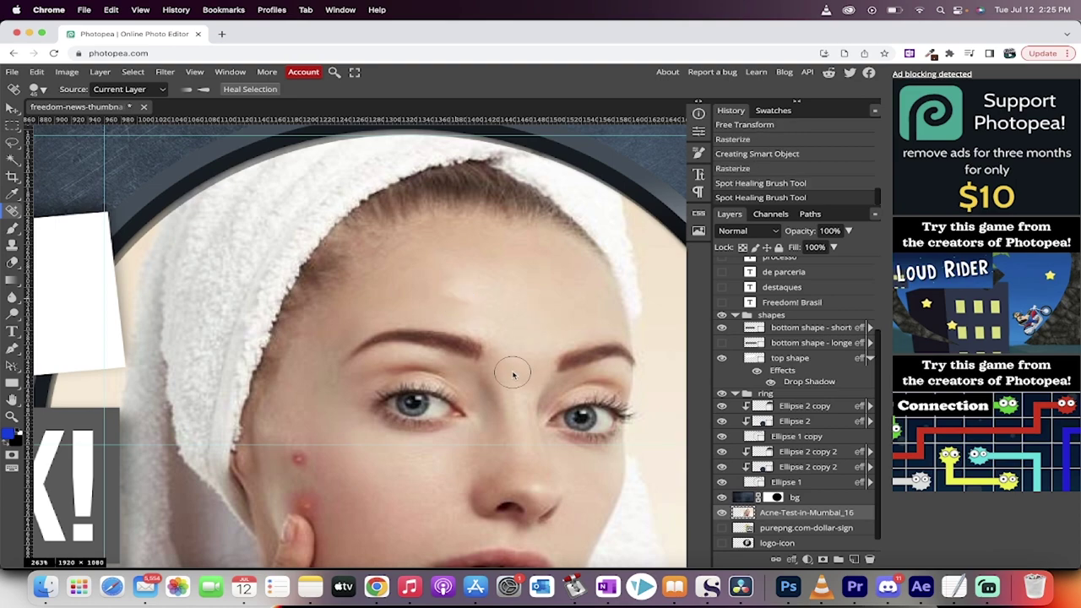
scroll(482, 321, "up", 5)
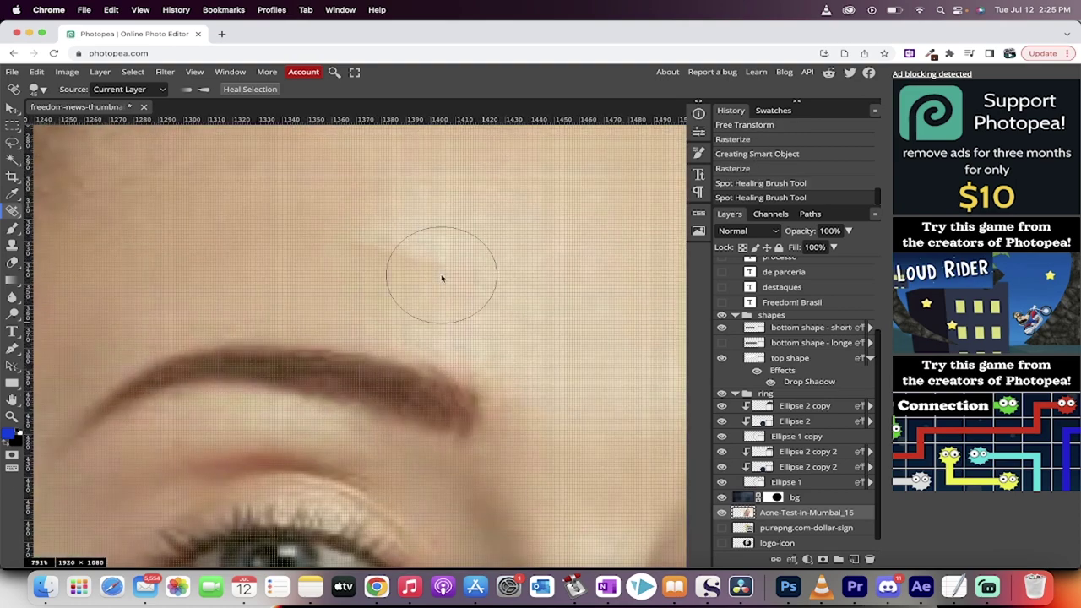
scroll(441, 278, "down", 5)
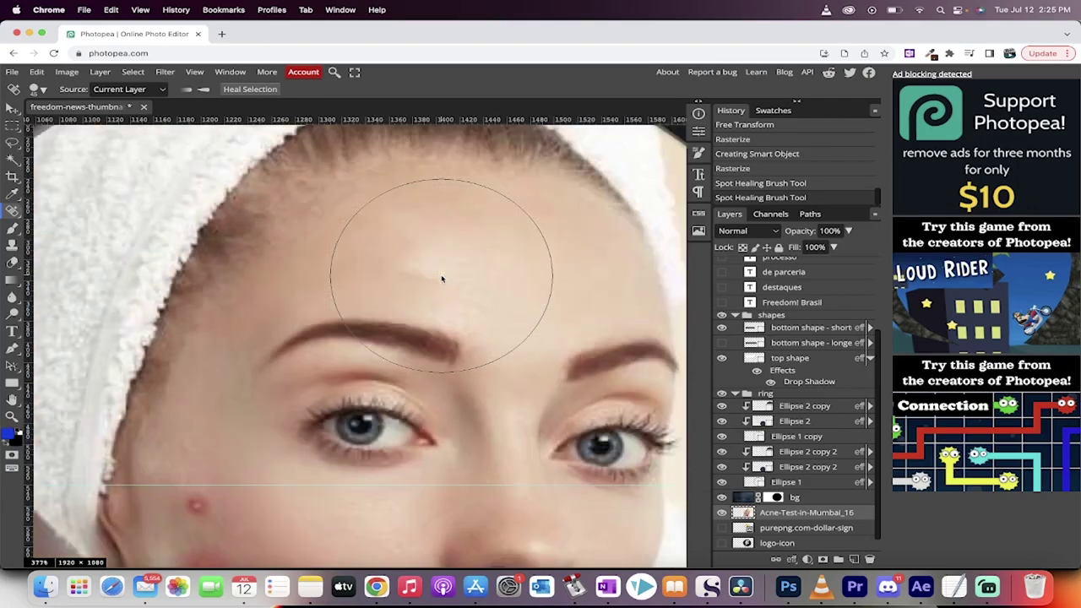
scroll(437, 257, "up", 3)
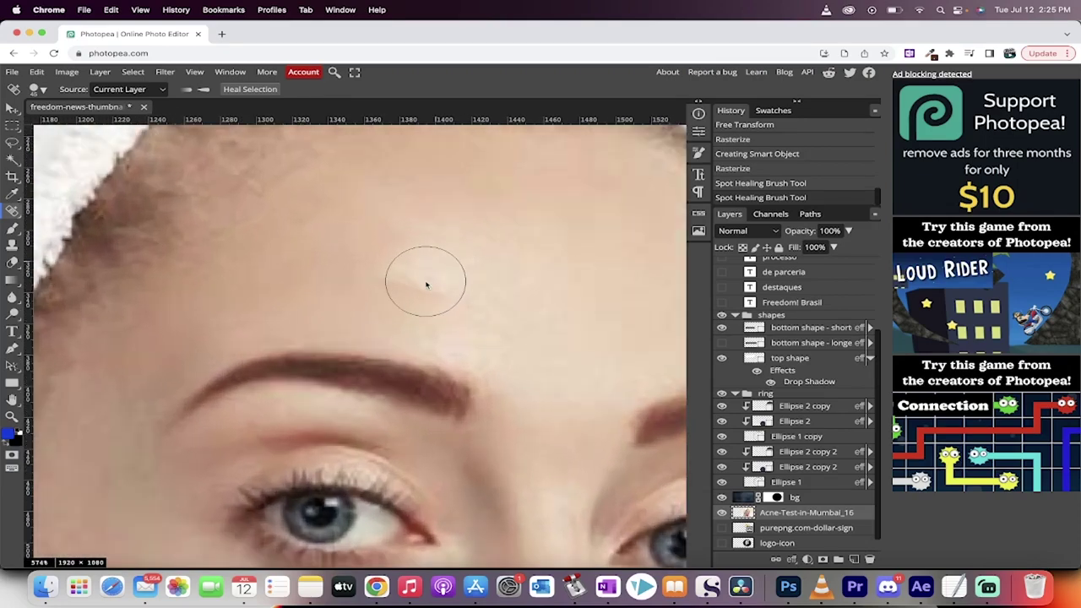
scroll(425, 285, "down", 3)
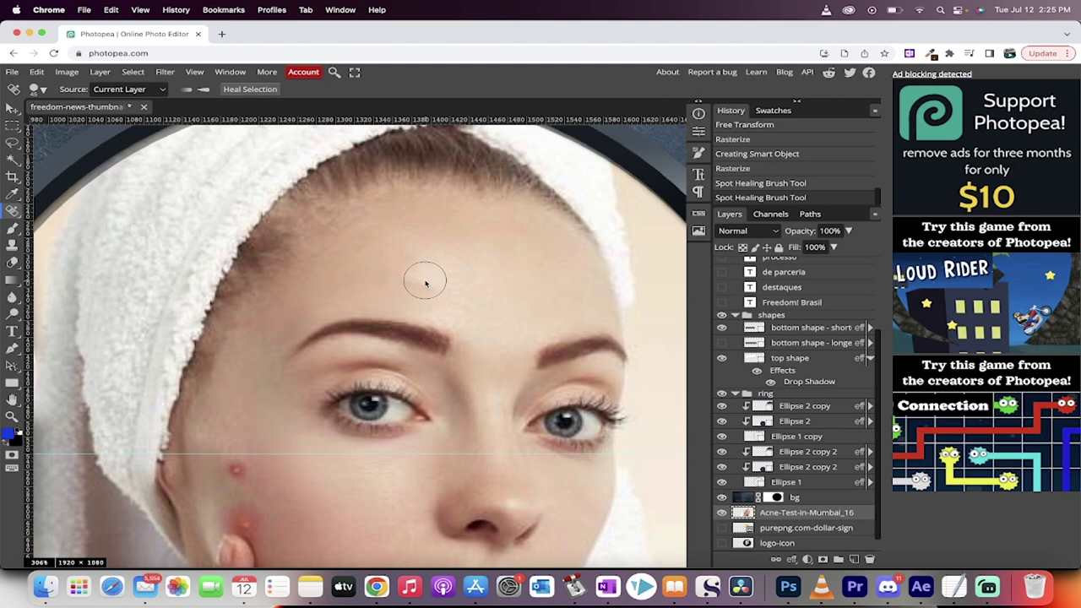
key("super+z")
key("super+z")
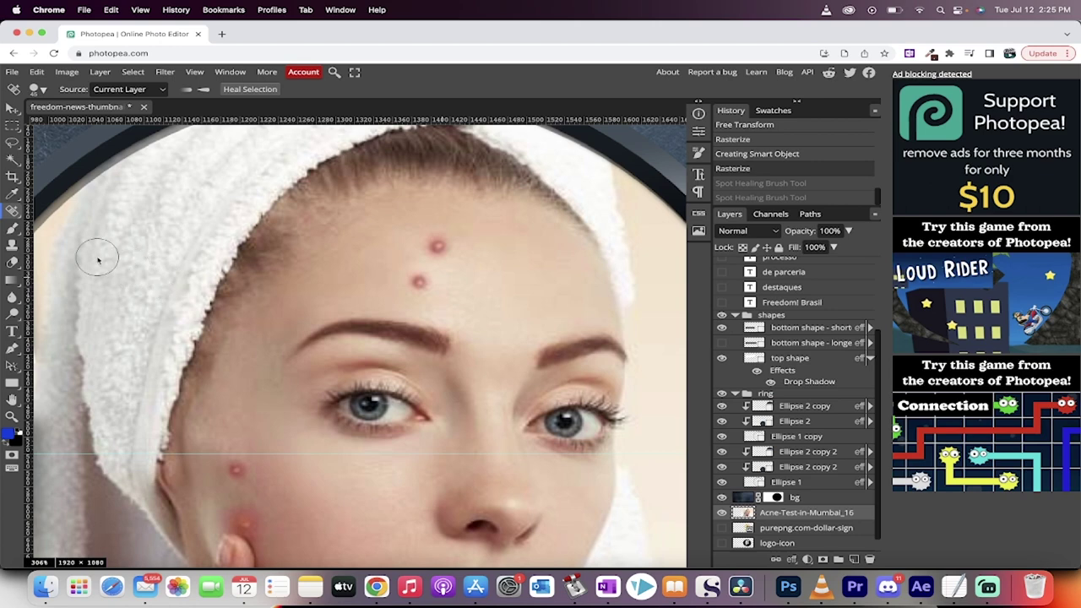
Switch to the Healing Brush Tool and Alt-sample nearby clean skin as the source.
right_click(12, 211)
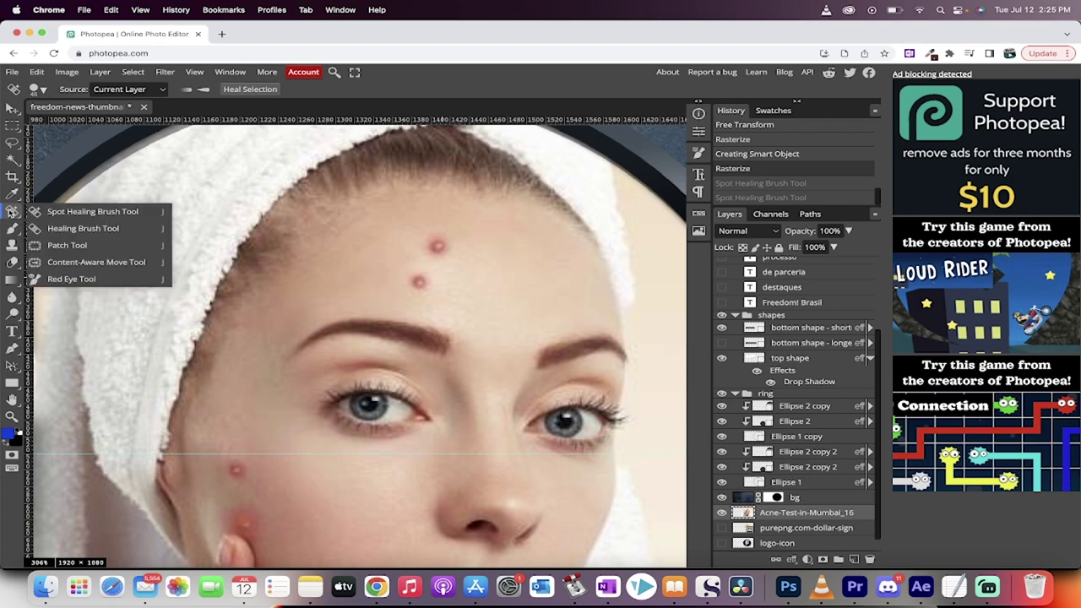
left_click(73, 229)
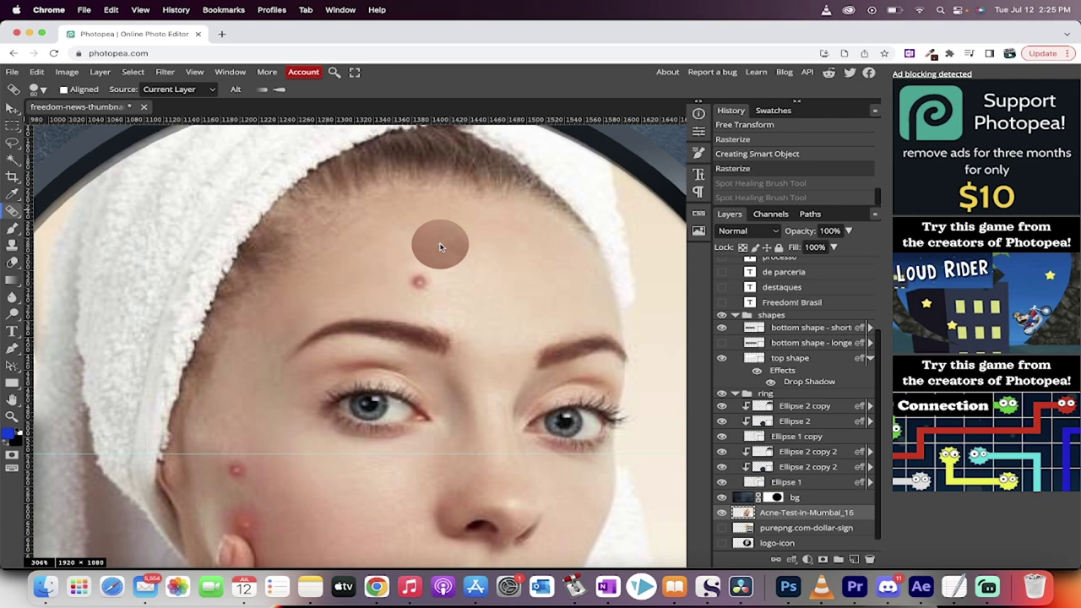
key("alt")
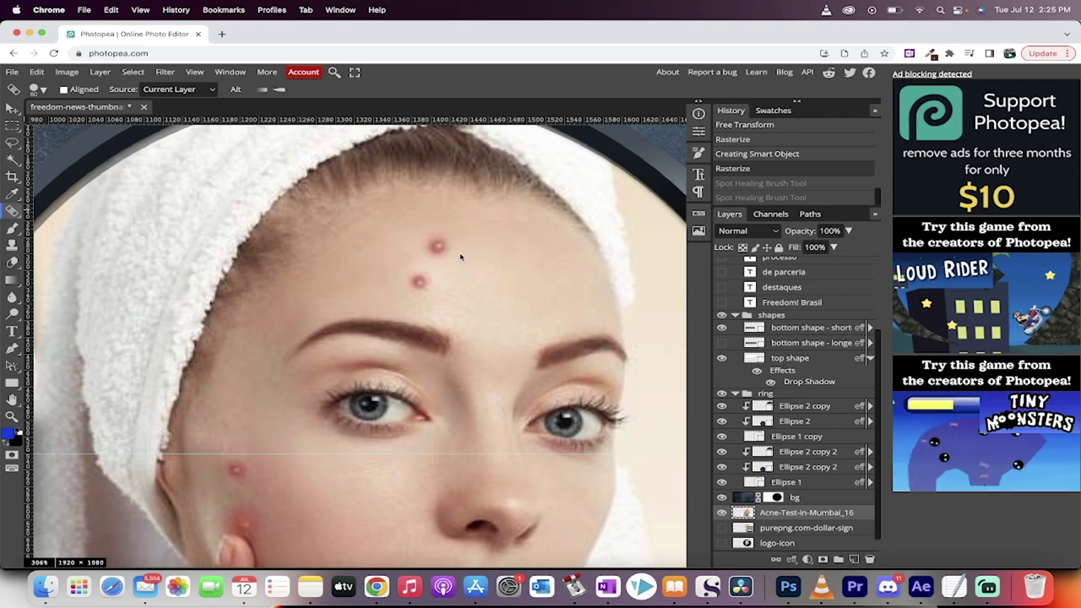
key("alt")
key("alt")
Paint over the upper and lower forehead pimples, redoing the lower one.
left_click(436, 244)
left_click(443, 245)
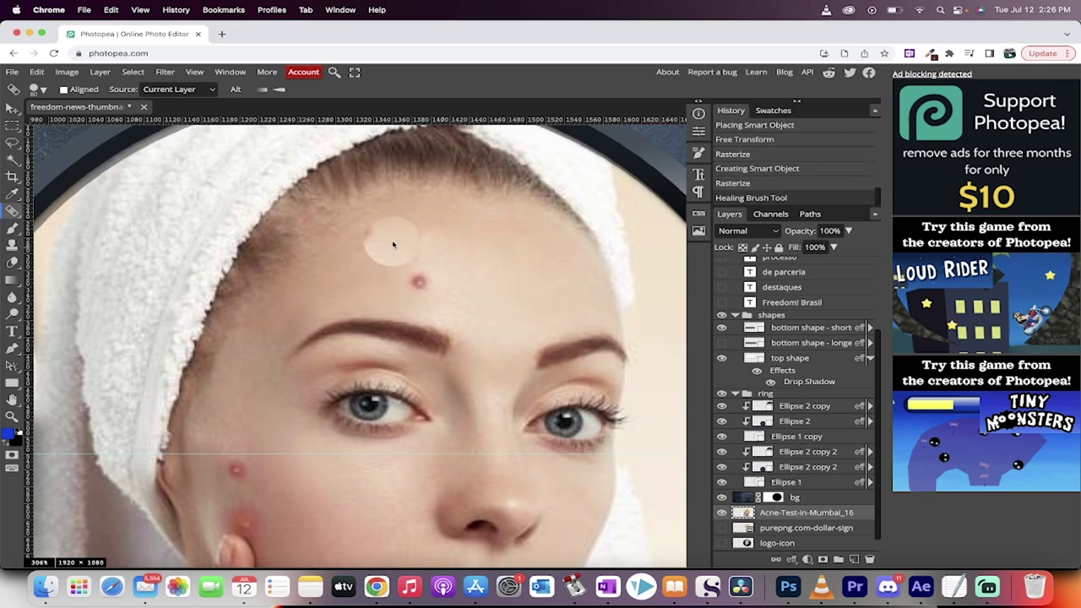
left_click(422, 286)
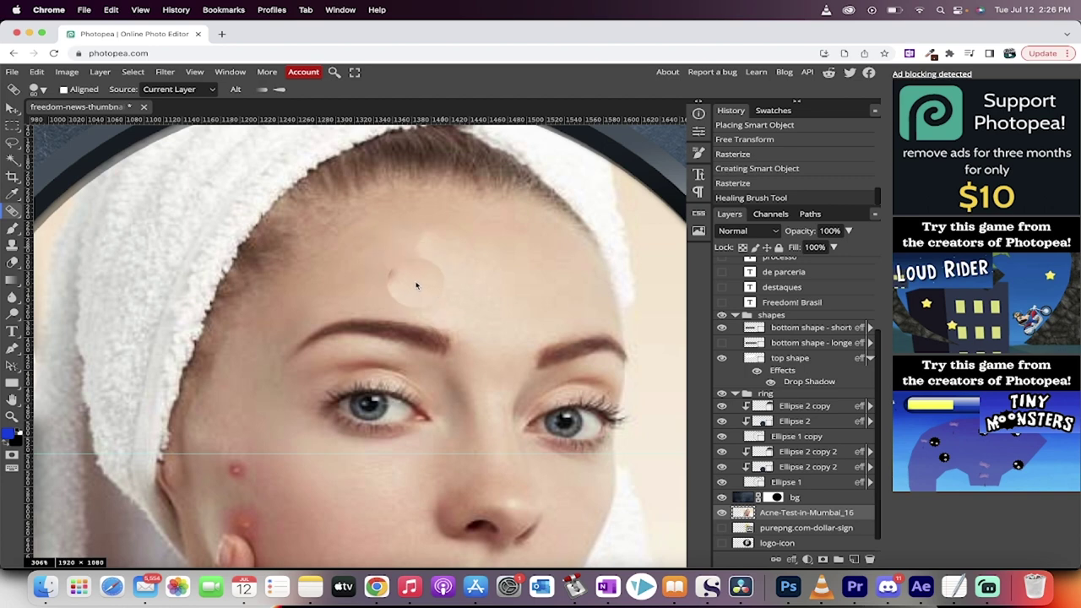
key("super+z")
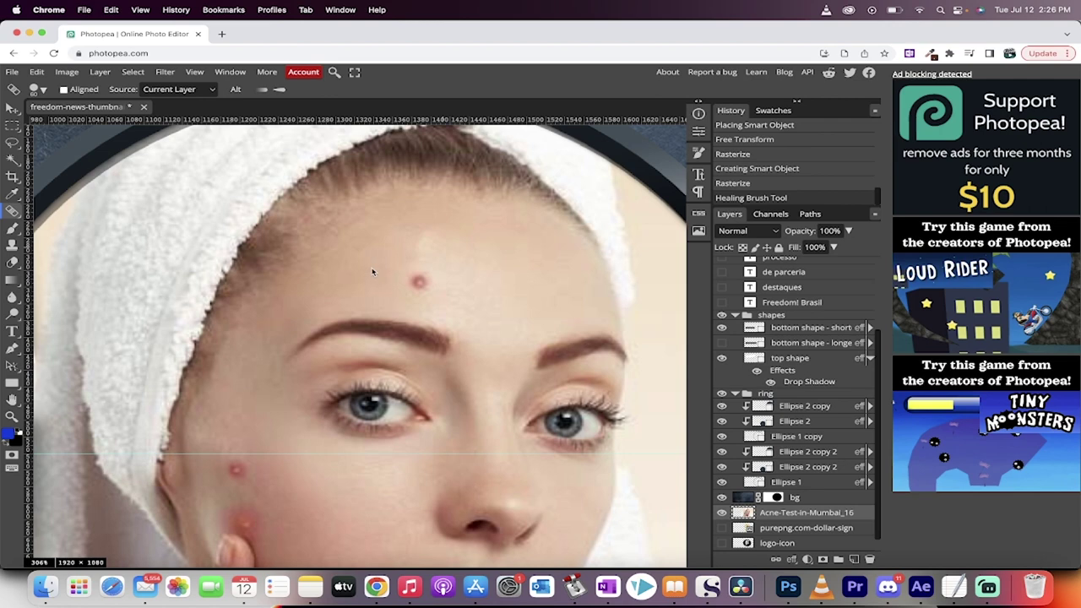
left_click_drag(368, 272, 414, 283)
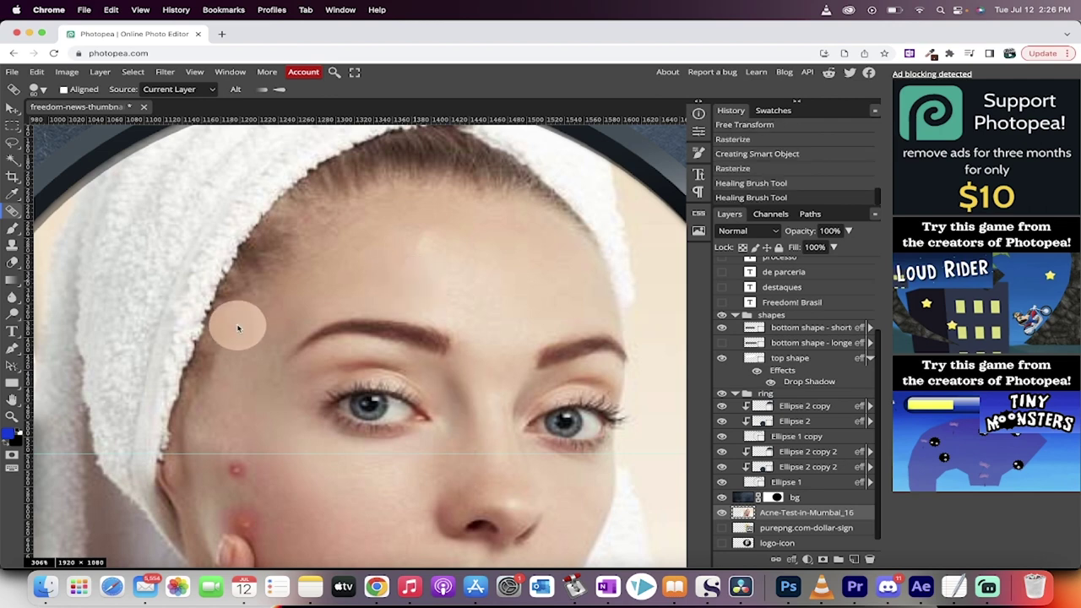
scroll(152, 302, "down", 2)
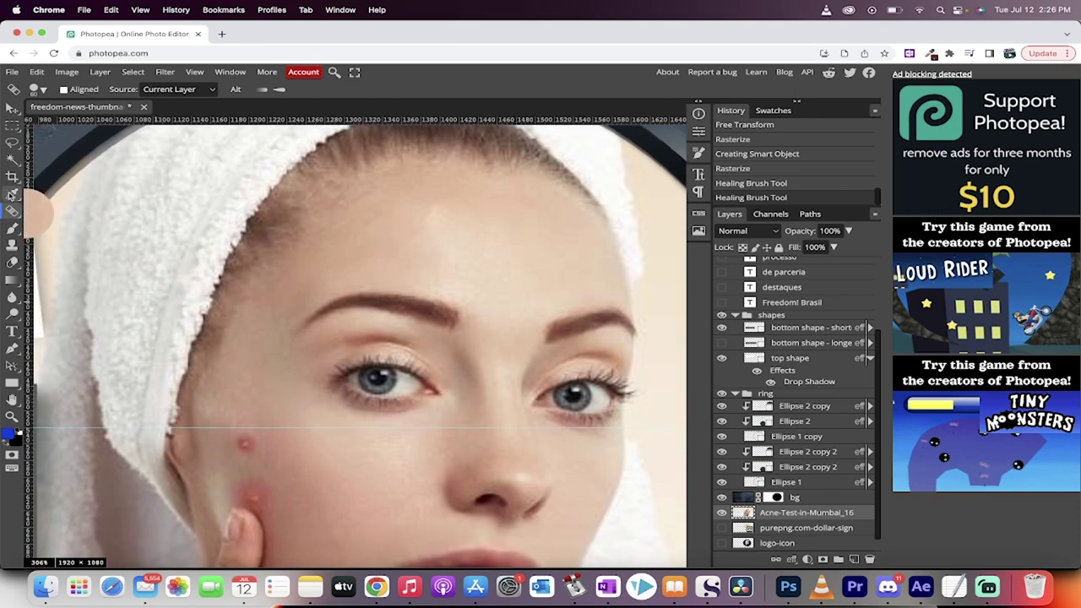
With the Patch Tool, outline the chin blemish and drag it onto clean cheek skin above.
right_click(11, 211)
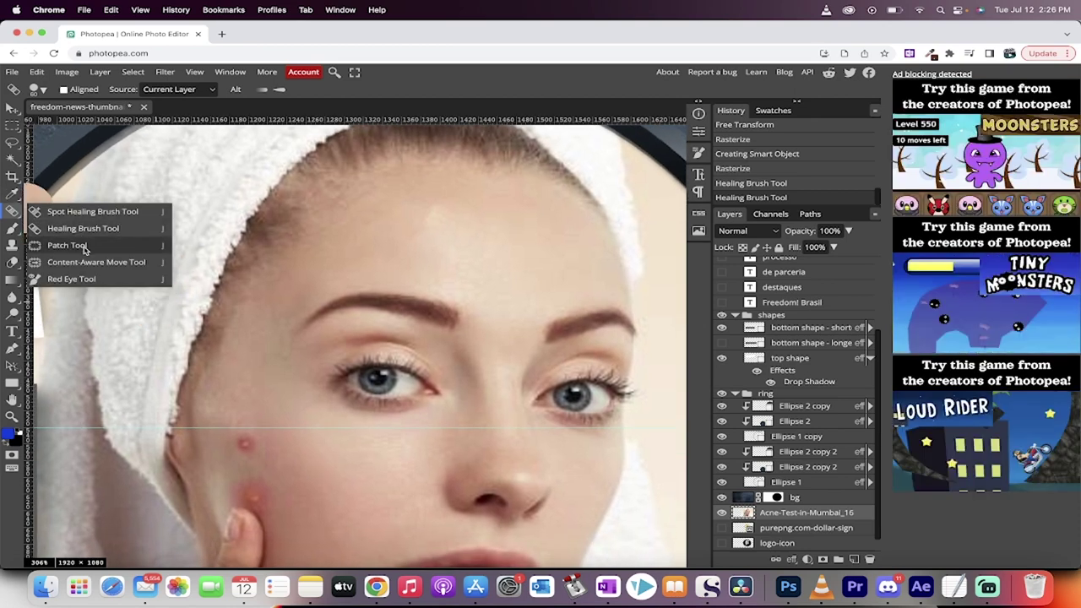
left_click(84, 246)
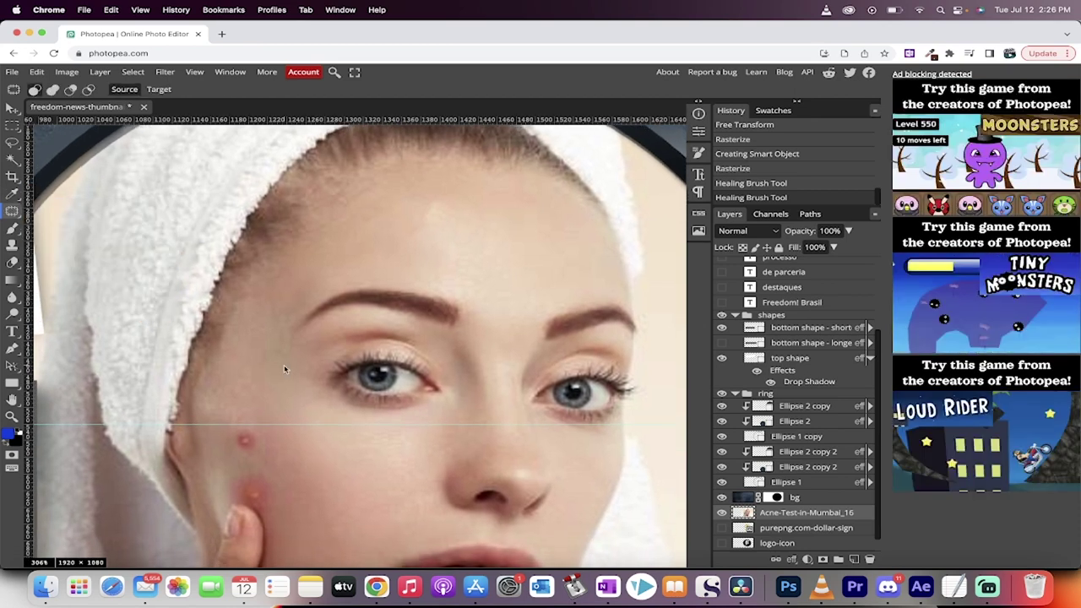
scroll(285, 369, "down", 5)
scroll(285, 369, "left", 2)
scroll(285, 369, "down", 5)
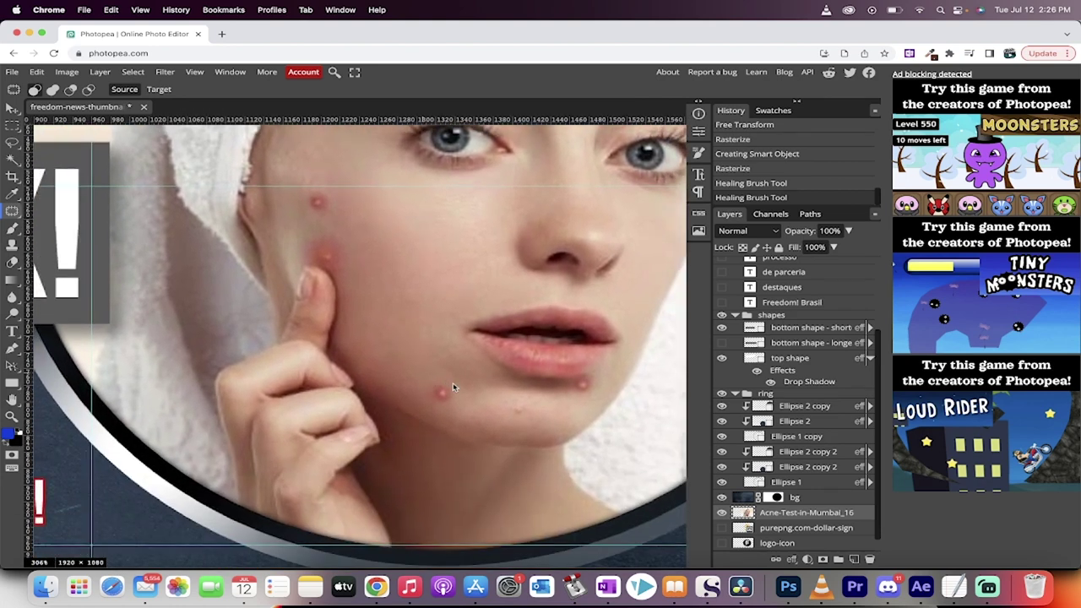
scroll(453, 386, "up", 3)
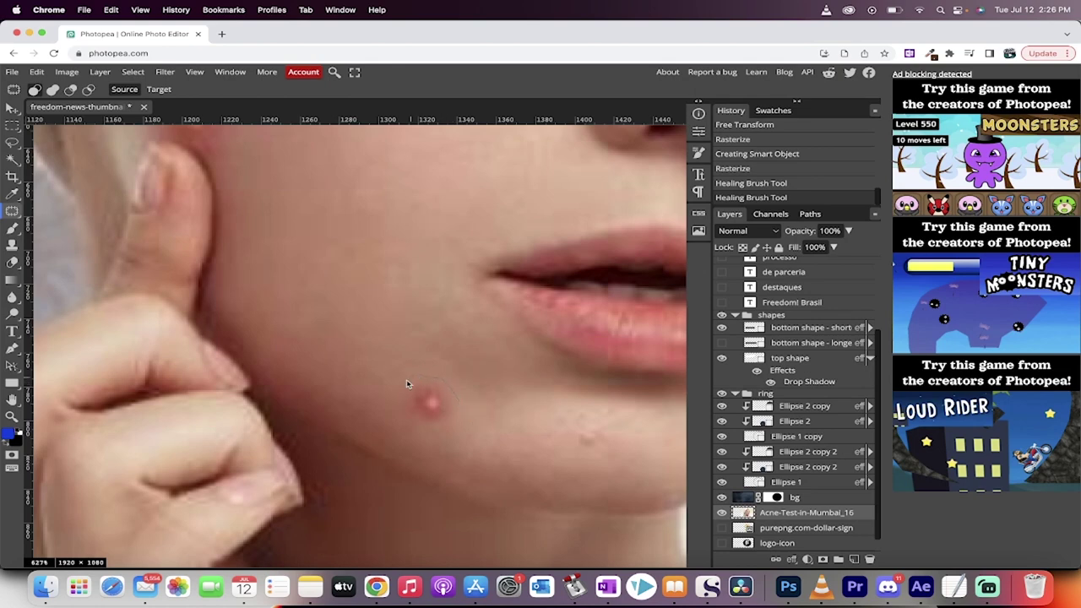
mouse_move(410, 428)
left_mouse_down()
mouse_move(471, 428)
mouse_move(453, 400)
left_mouse_up()
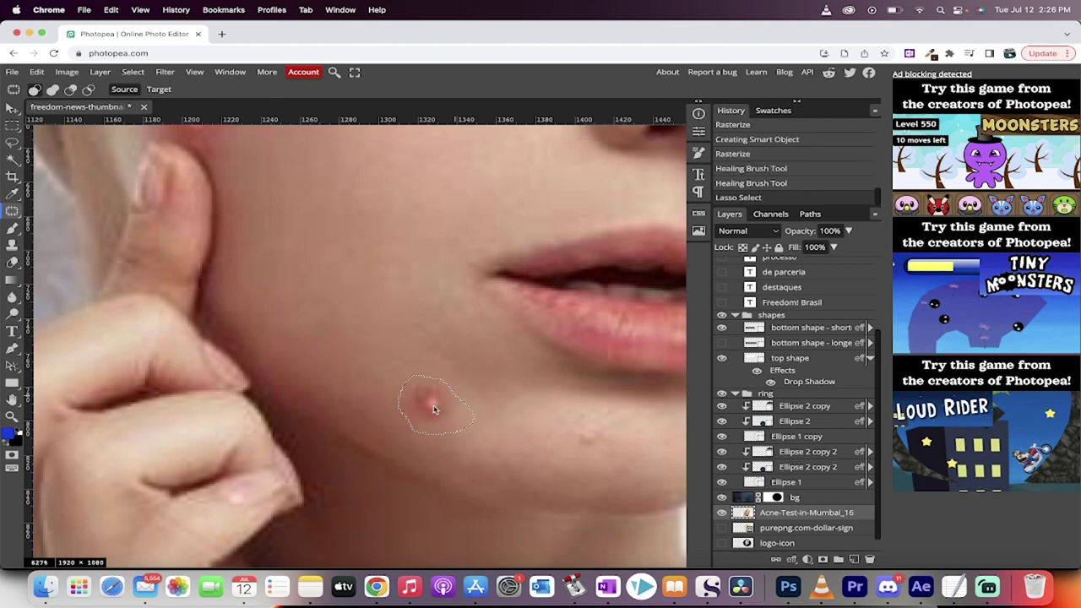
left_click_drag(424, 390, 421, 350)
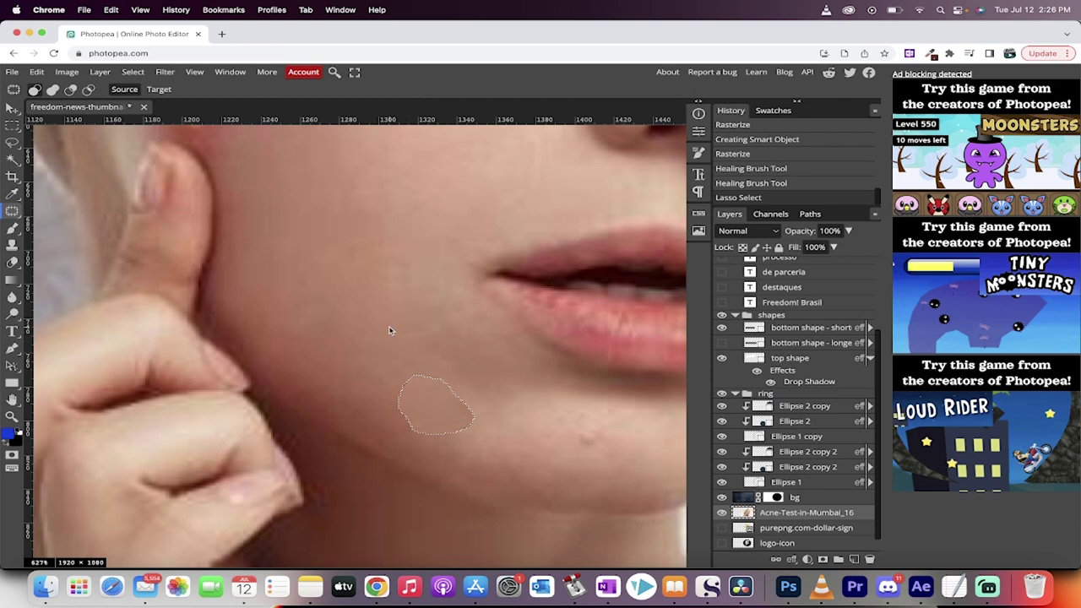
Use Select > Deselect to clear the patch outline, then zoom out to the full thumbnail.
scroll(379, 304, "down", 3)
scroll(377, 304, "down", 3)
left_click(133, 72)
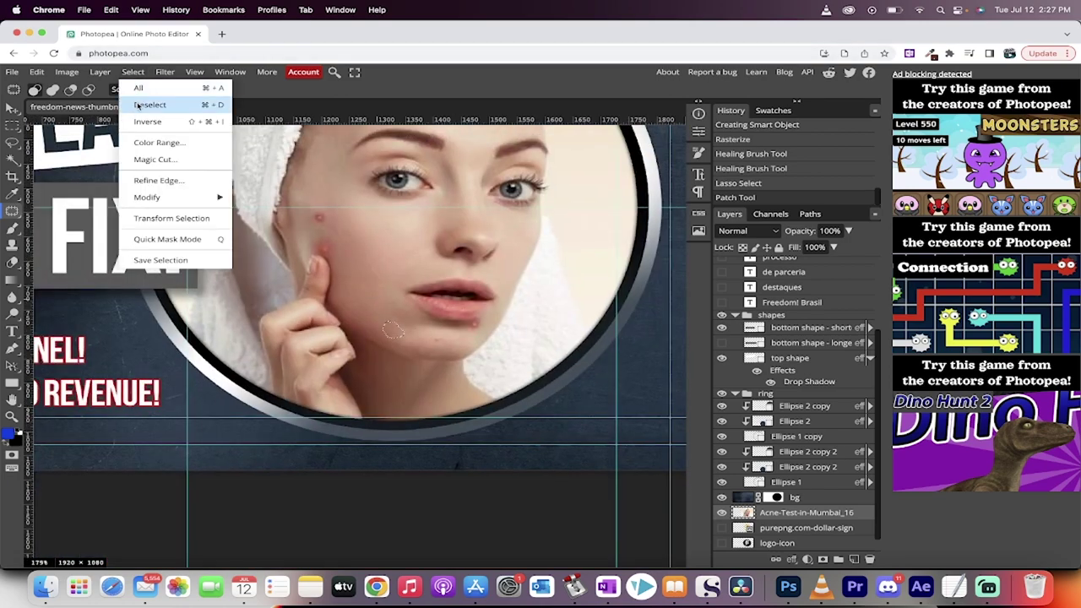
left_click(138, 104)
scroll(427, 337, "up", 6)
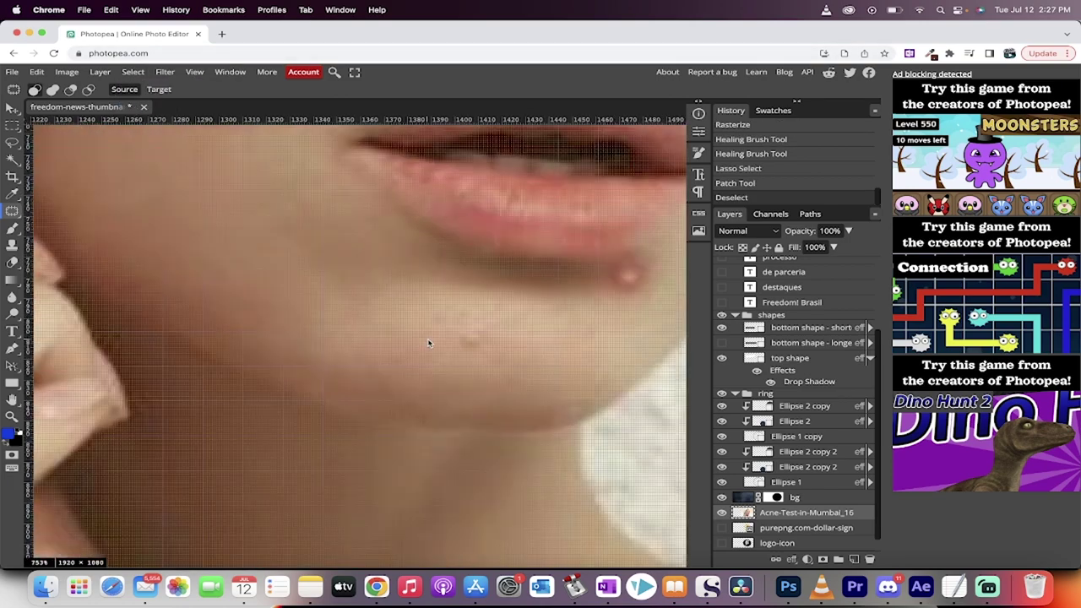
scroll(428, 343, "down", 8)
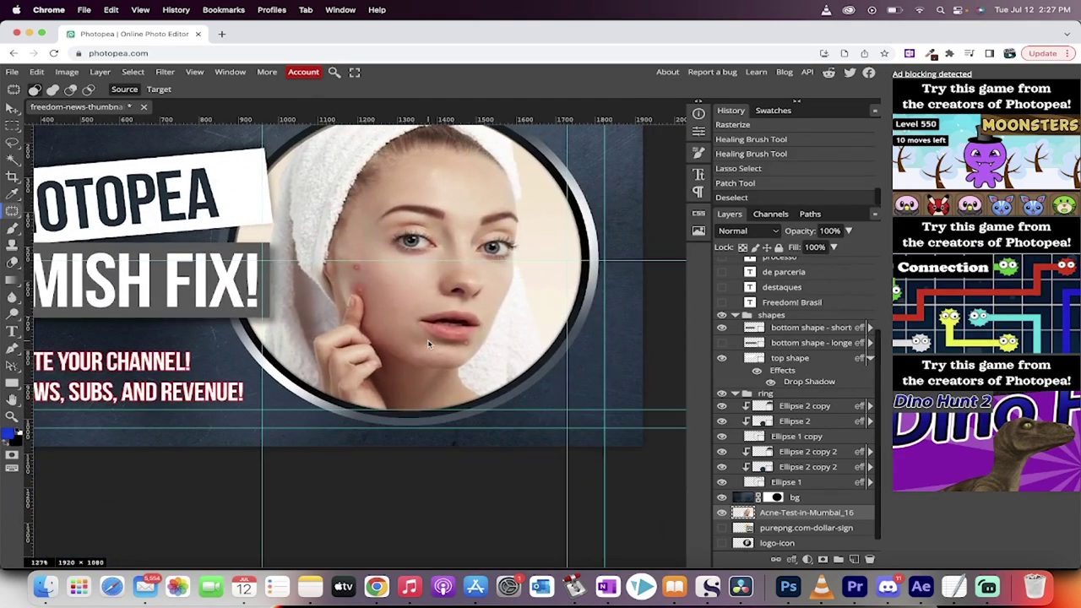